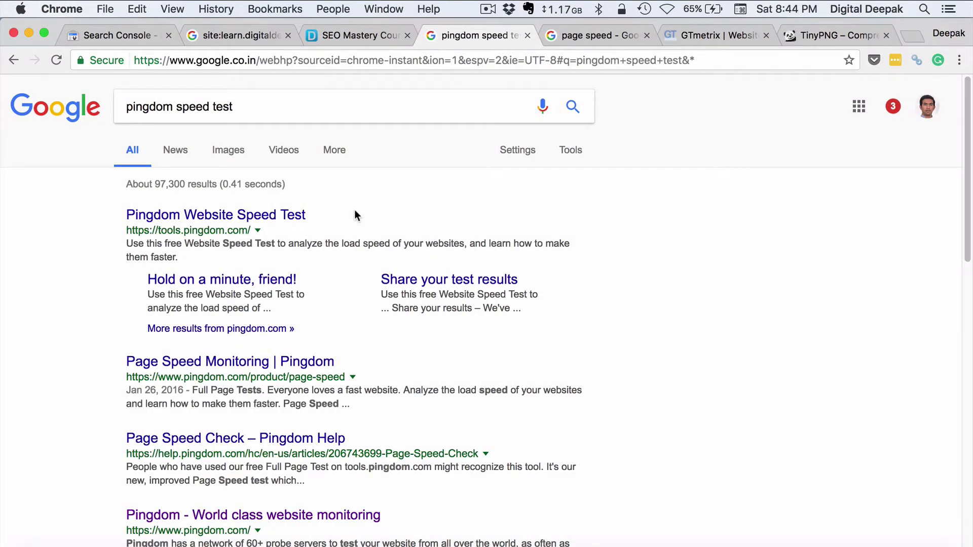
- Run a Pingdom speed test on digitaldeepak.com from Dallas
left_click(282, 218)
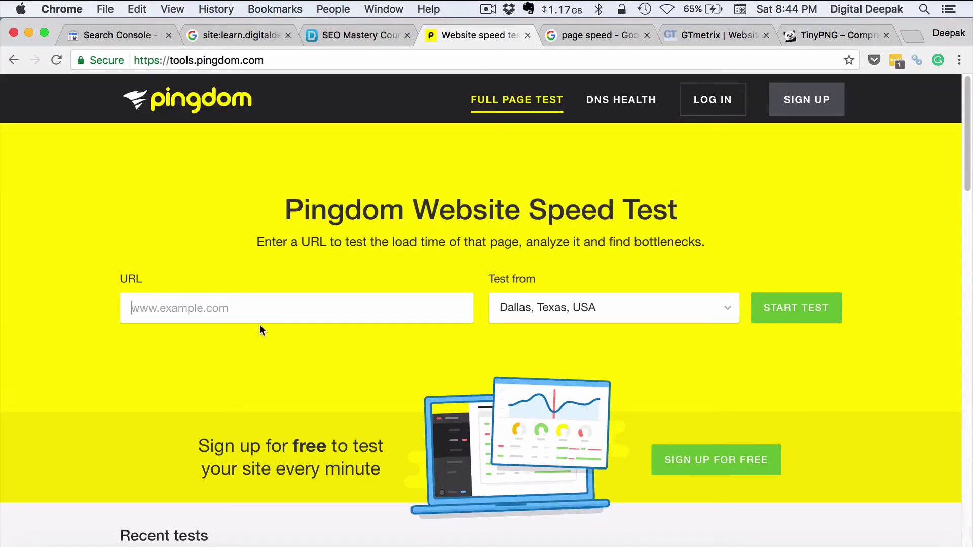
type("digitaldeep")
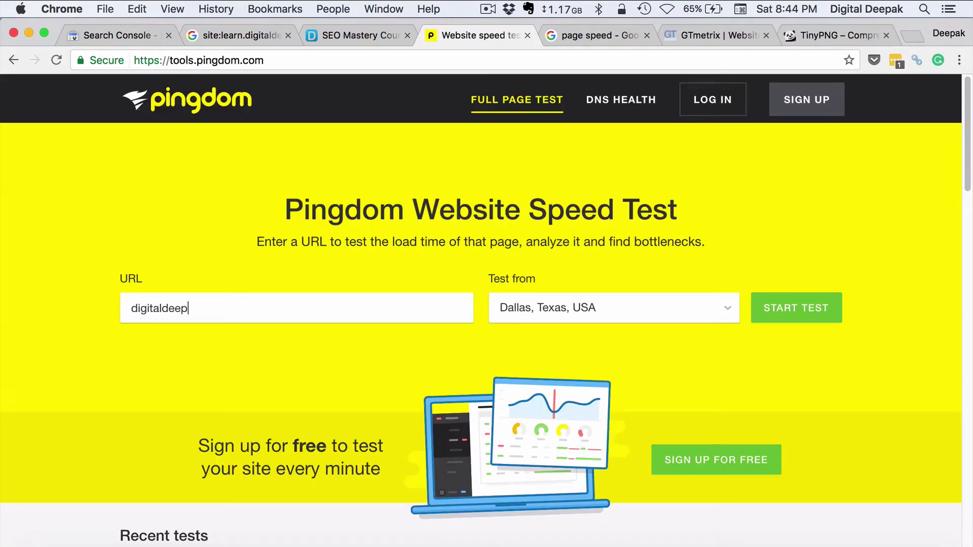
type("ak.com")
left_click(762, 325)
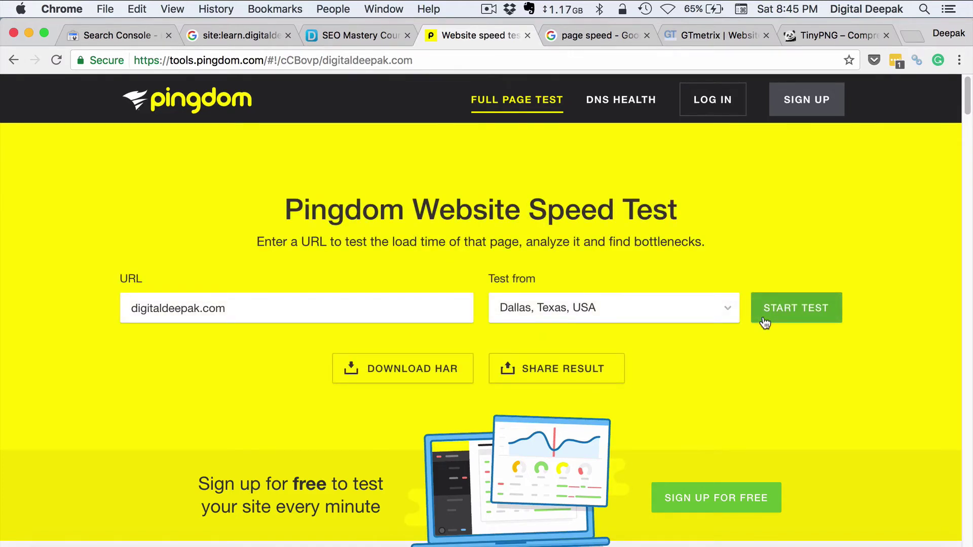
- Review the Pingdom summary: grade B 81, 1.63 s load, 2.9 MB, 73 requests
scroll(764, 319, "down", 10)
scroll(806, 304, "down", 1)
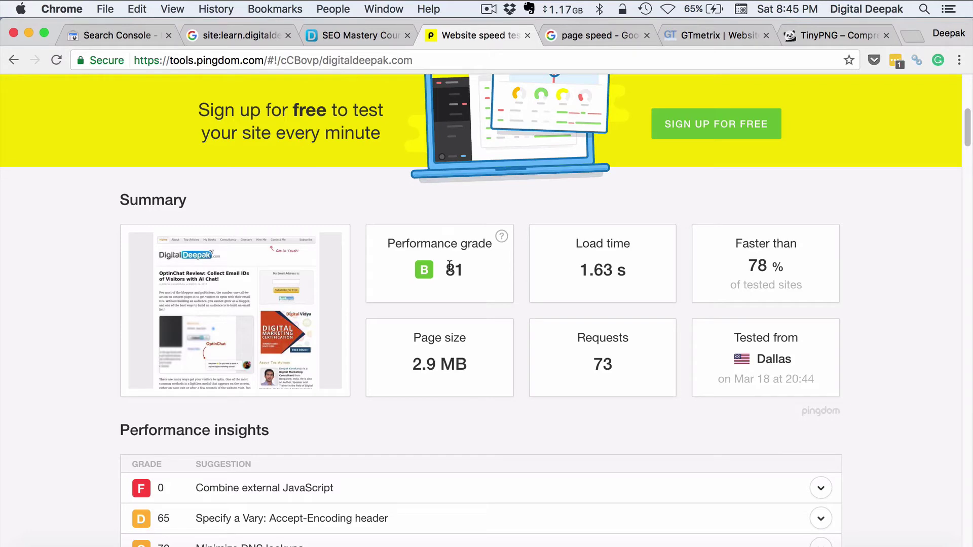
scroll(446, 299, "up", 1)
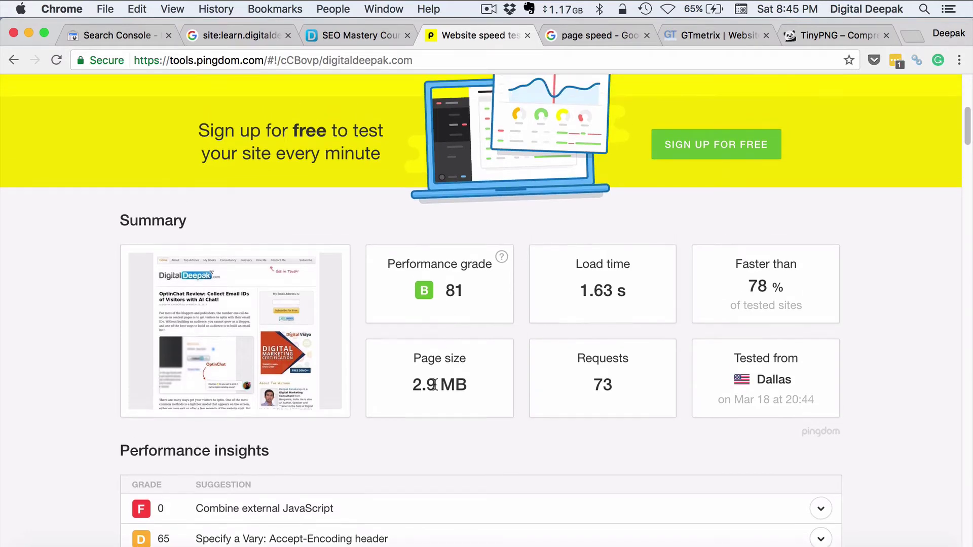
scroll(567, 394, "up", 3)
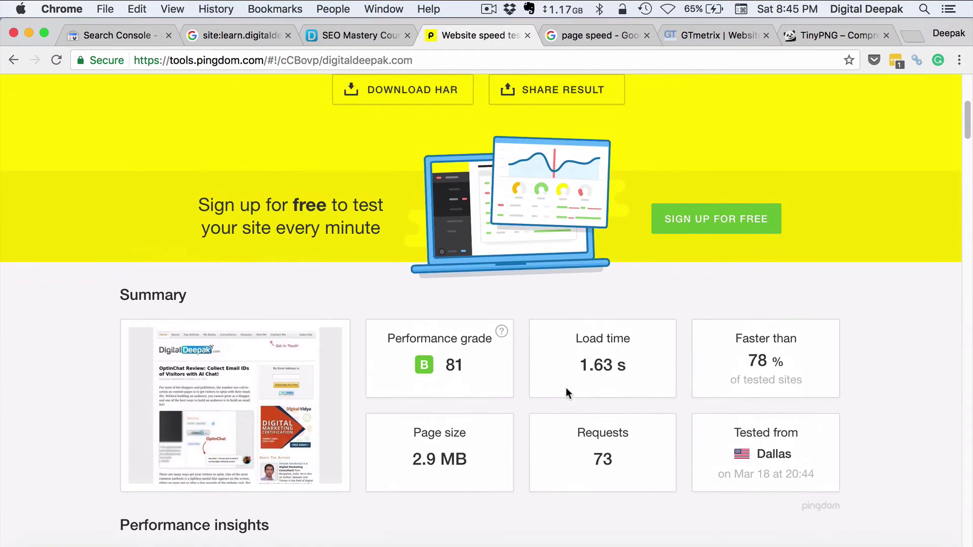
scroll(576, 278, "up", 6)
scroll(576, 277, "up", 3)
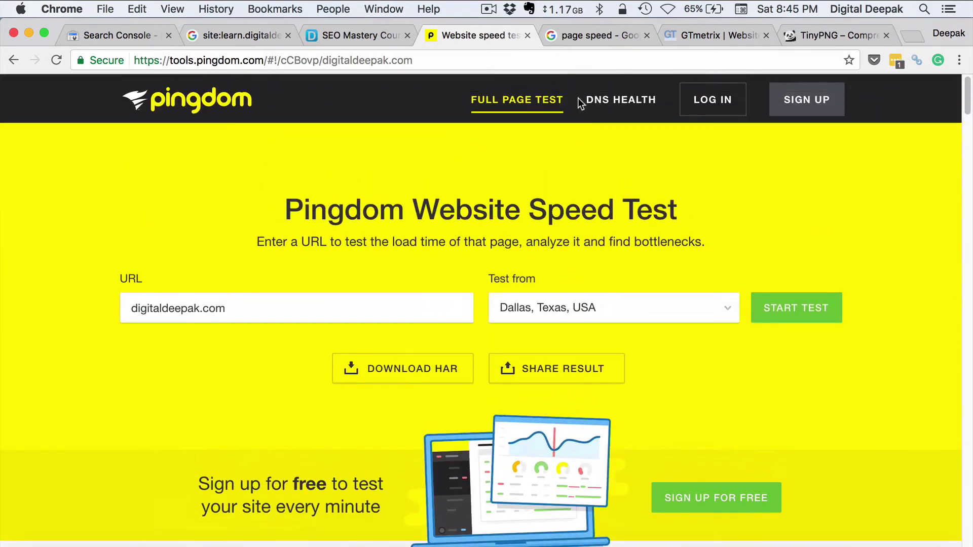
left_click(582, 36)
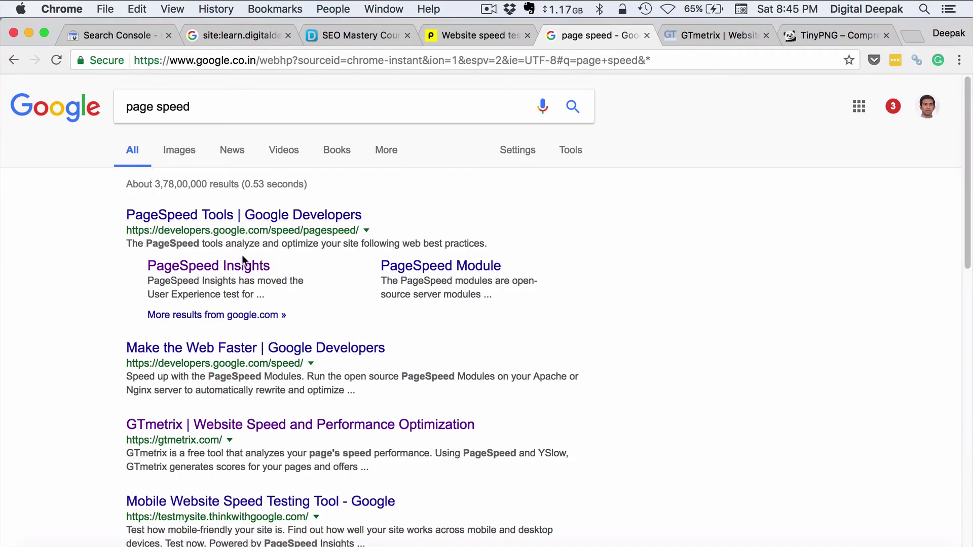
- Start a PageSpeed Insights analysis of digitaldeepak.com, chosen from the address suggestions
left_click(235, 268)
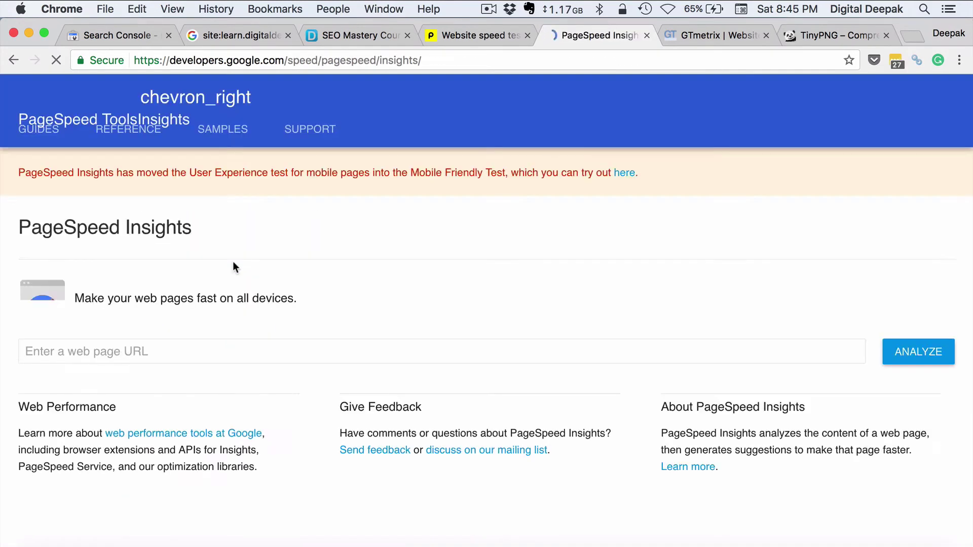
left_click(212, 349)
type("digitaldeepak.com")
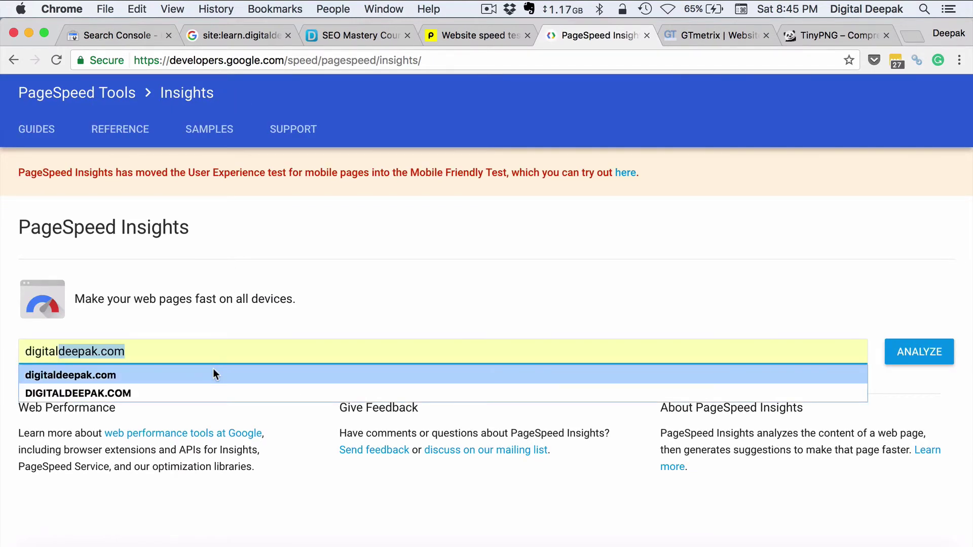
left_click(213, 371)
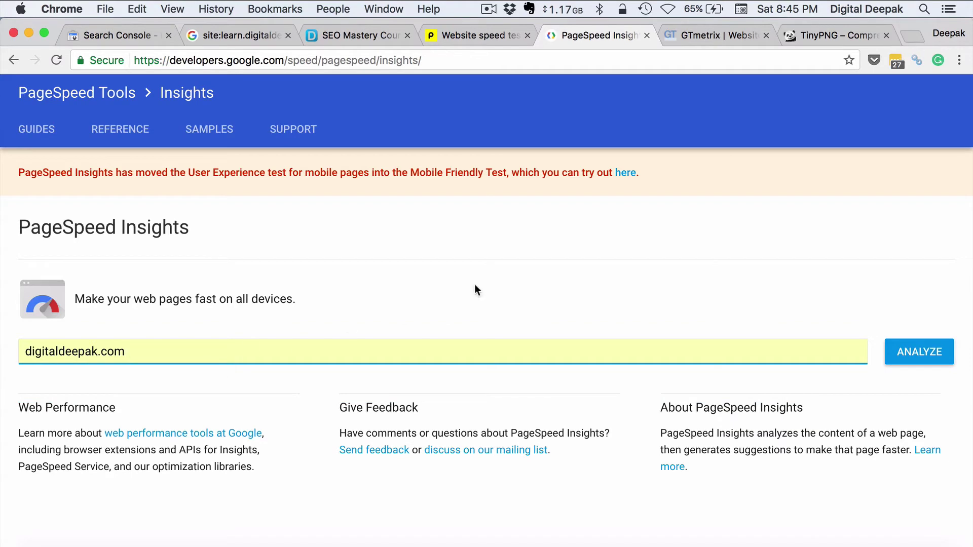
left_click(926, 356)
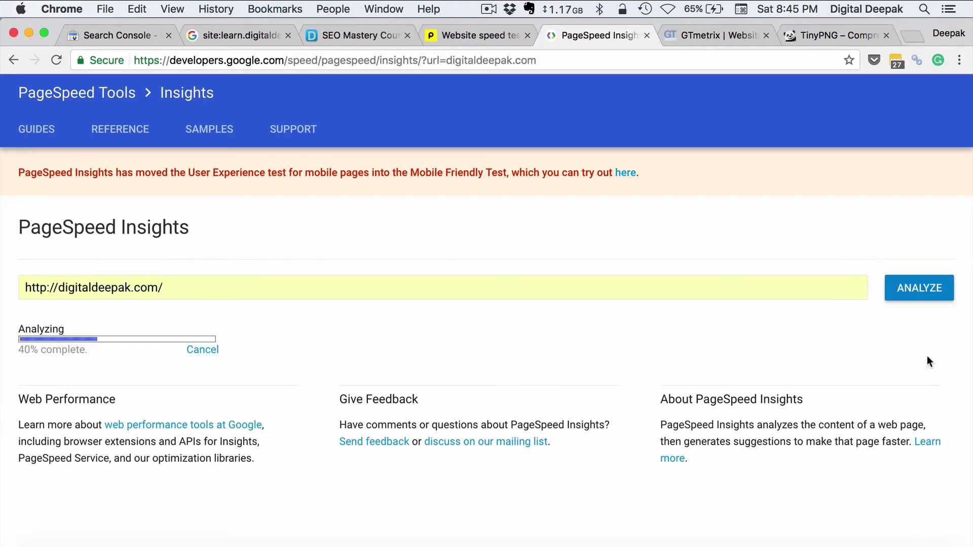
left_click(707, 40)
- Analyse digitaldeepak.com in GTmetrix: PageSpeed B (81%), YSlow E (52%), 5.7s, 2.86MB
type("dig")
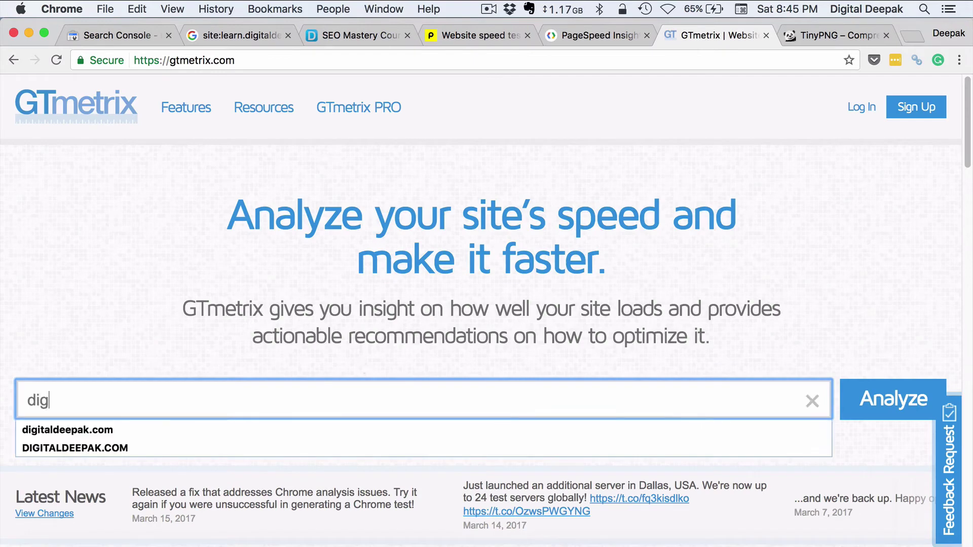
type("italdeepak.com")
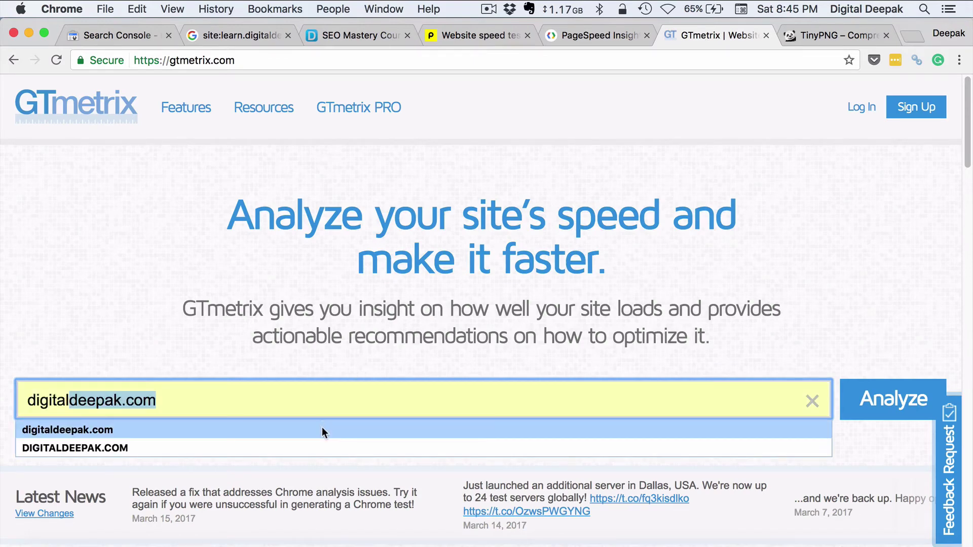
left_click(321, 430)
left_click(473, 372)
left_click(871, 397)
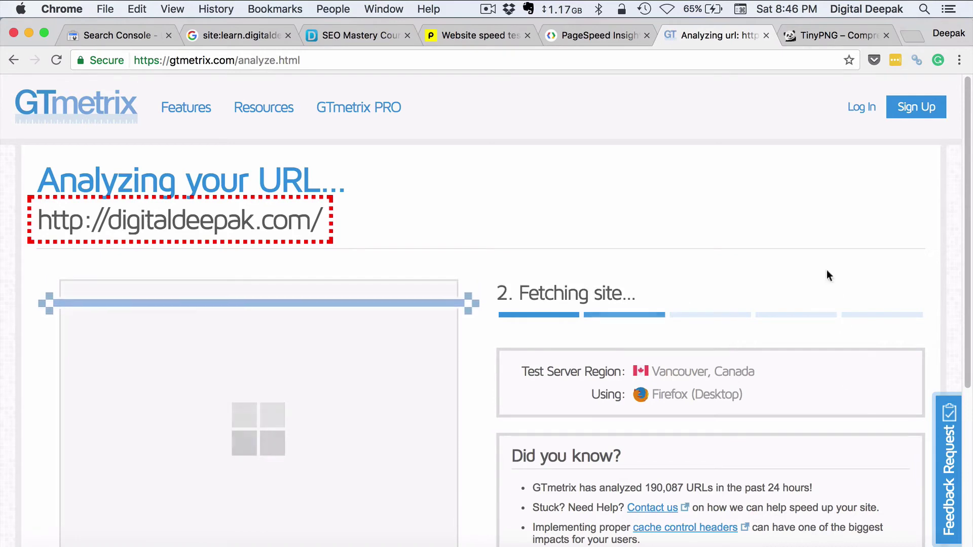
scroll(821, 250, "down", 3)
scroll(822, 251, "down", 1)
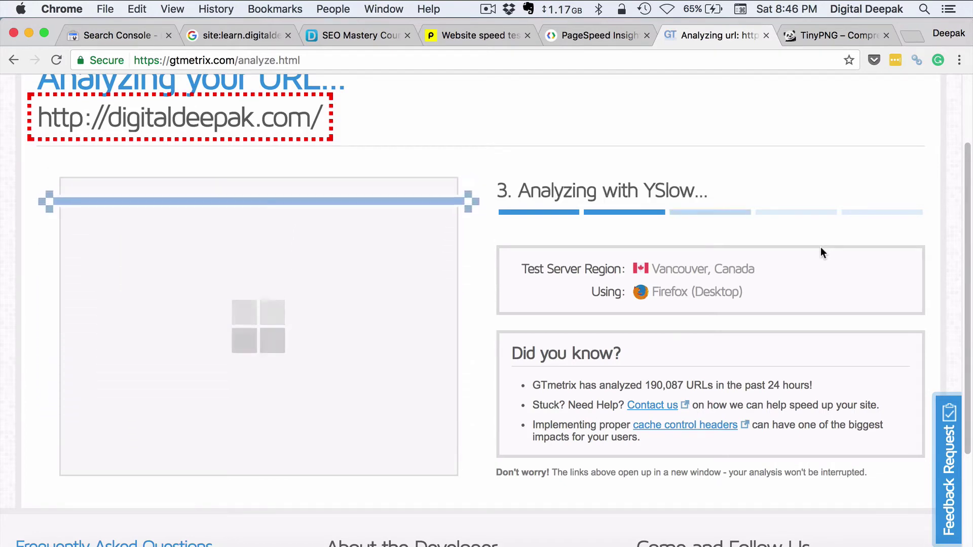
scroll(747, 209, "up", 3)
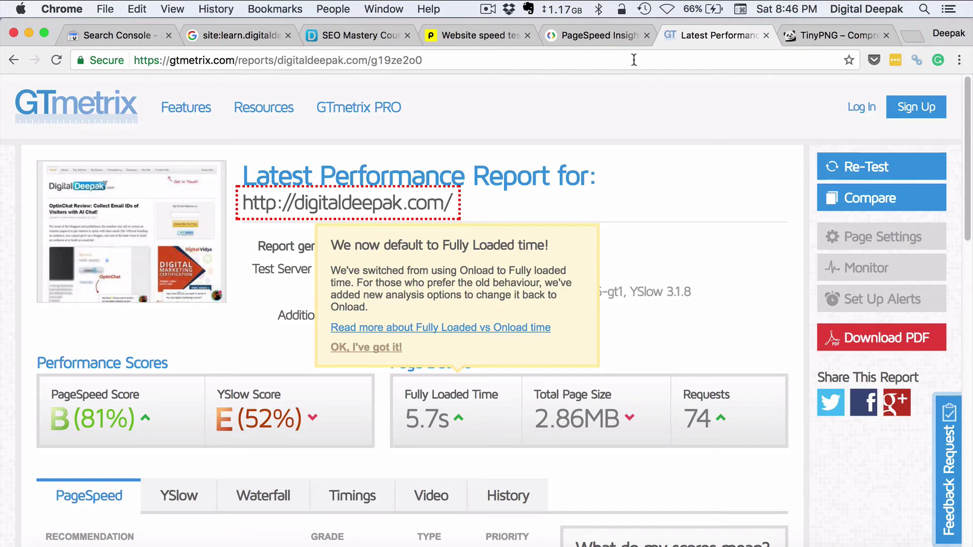
- Show the desktop PageSpeed Insights score of 75/100 for digitaldeepak.com
left_click(610, 37)
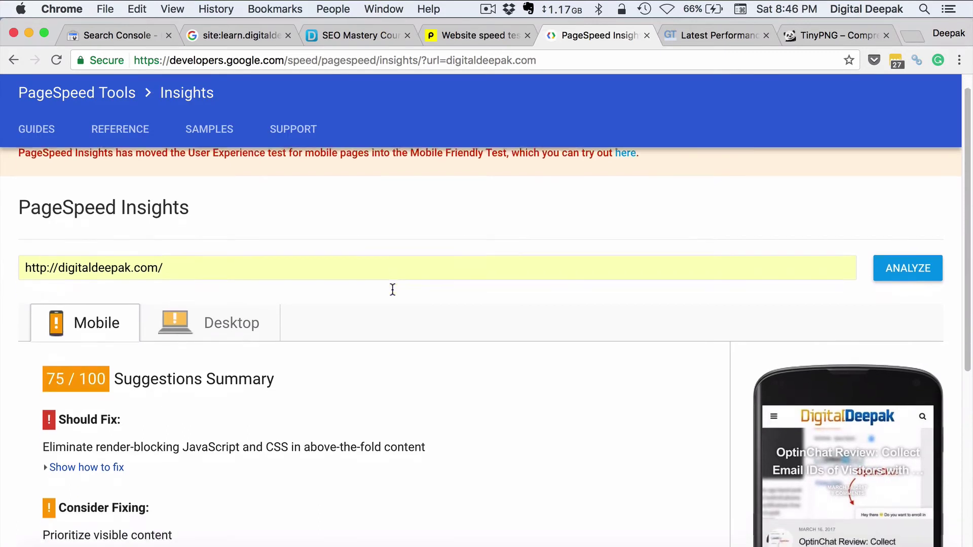
scroll(392, 289, "down", 3)
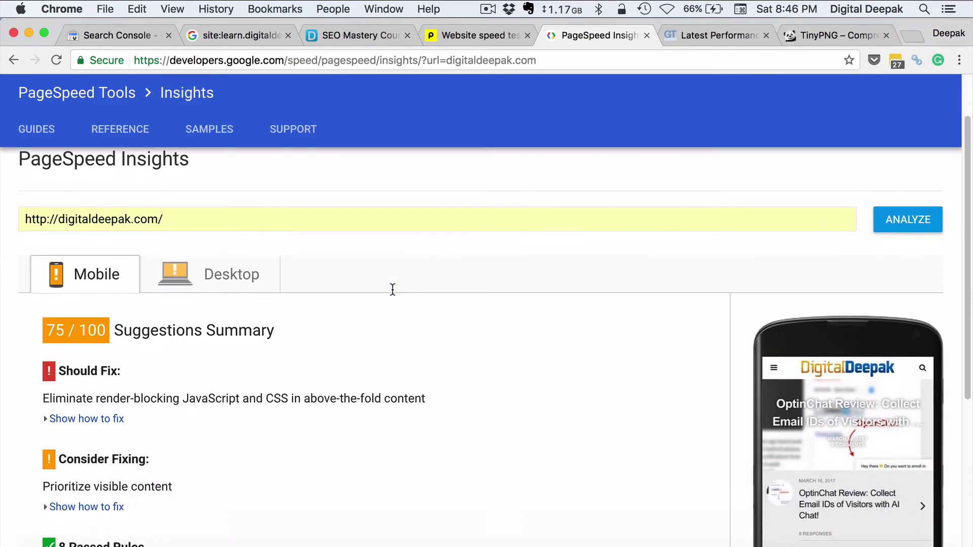
left_click(220, 290)
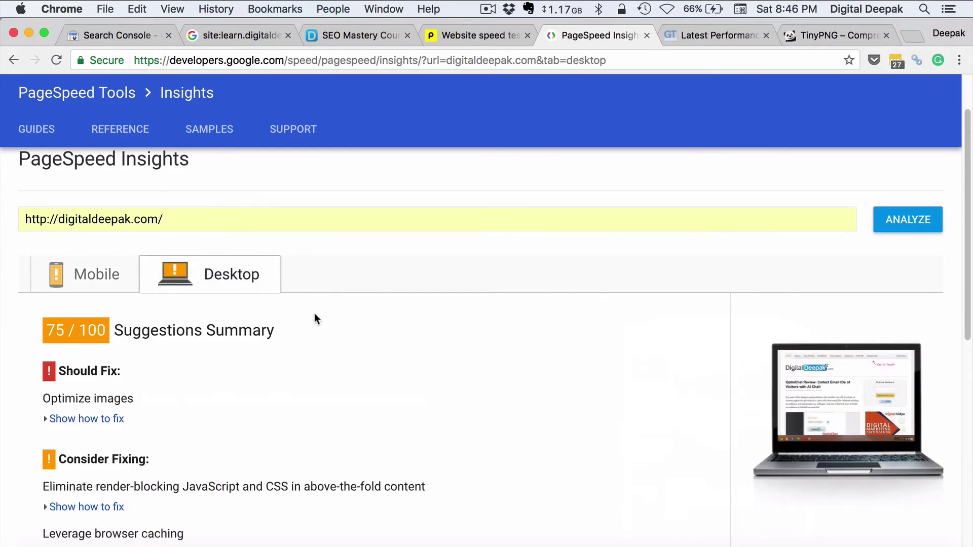
scroll(315, 314, "down", 1)
scroll(314, 313, "down", 3)
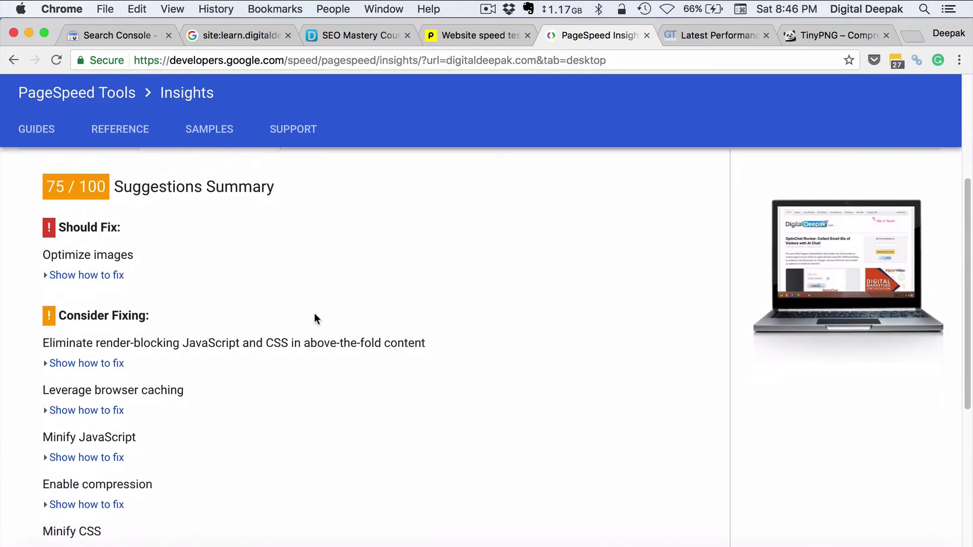
- Expand Optimize images to list images needing compression, then go to TinyPNG
left_click(118, 268)
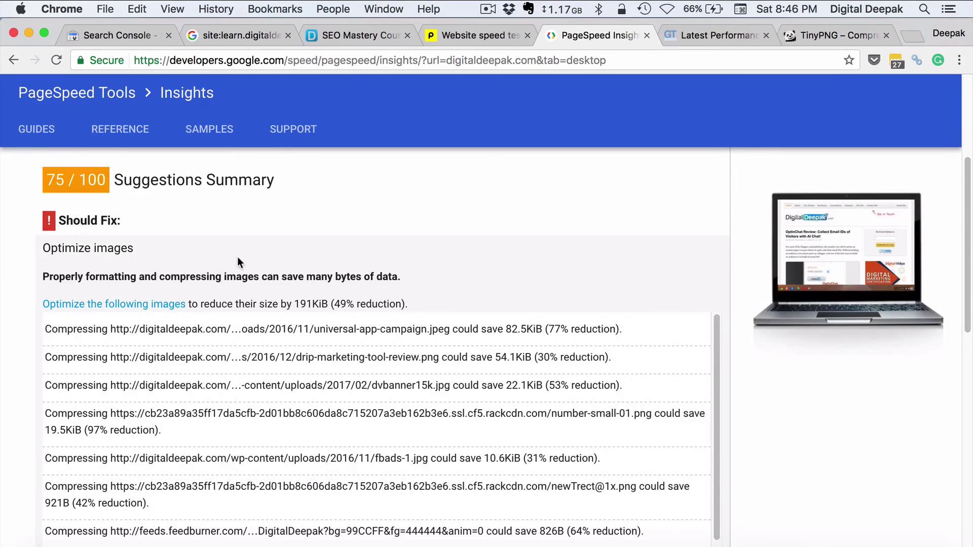
scroll(28, 276, "down", 9)
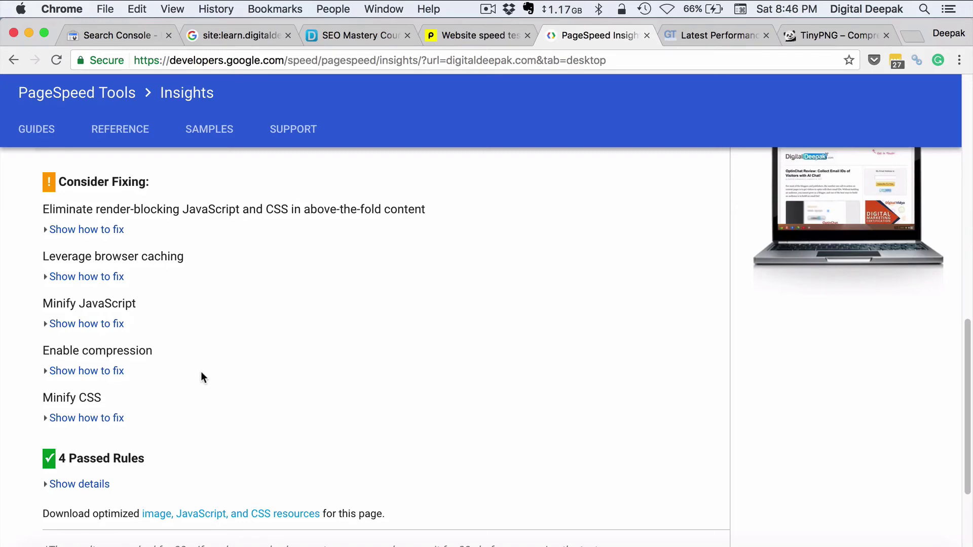
scroll(21, 314, "up", 6)
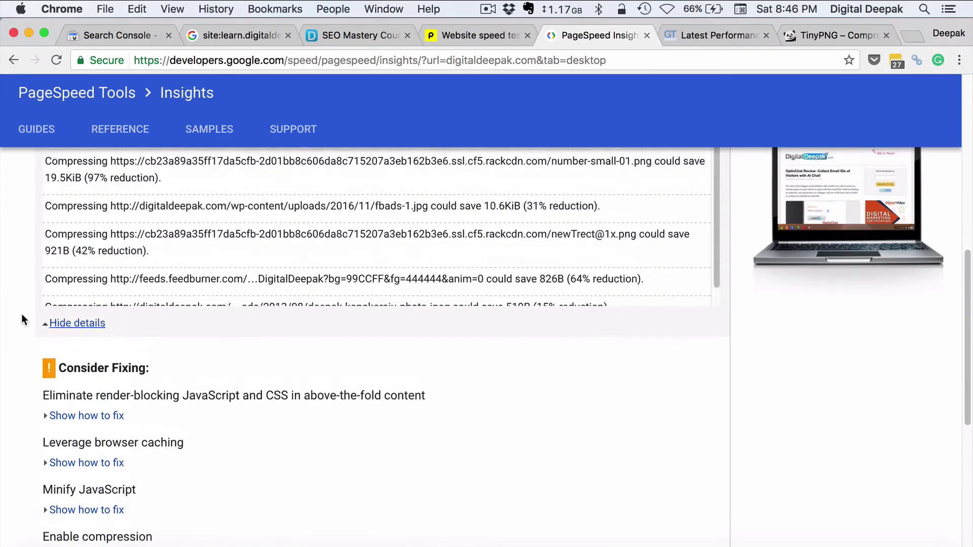
scroll(21, 314, "up", 5)
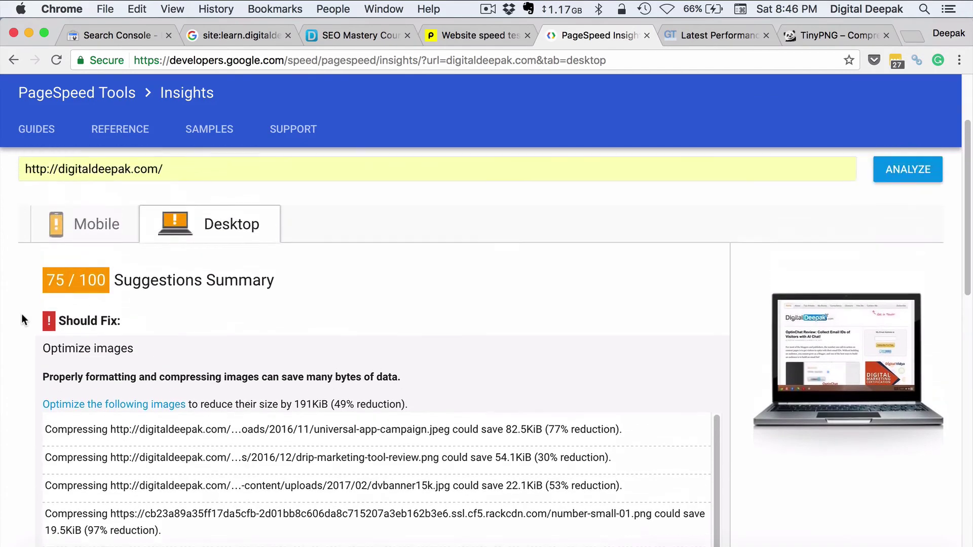
scroll(21, 314, "up", 3)
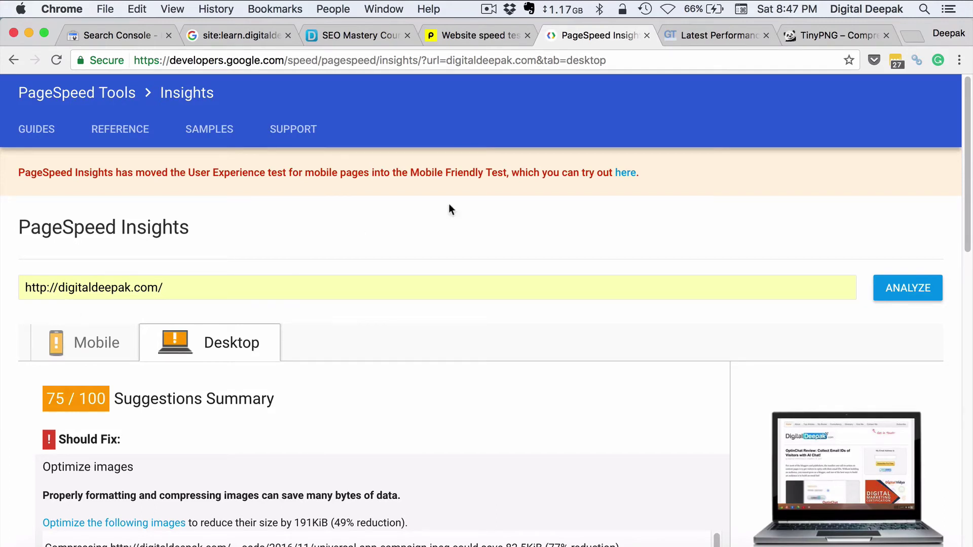
left_click(733, 35)
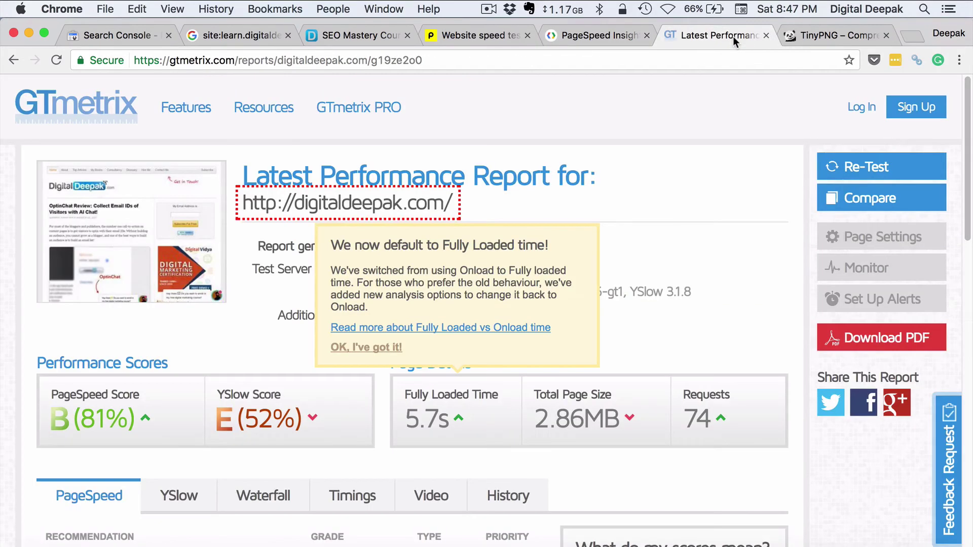
left_click(810, 36)
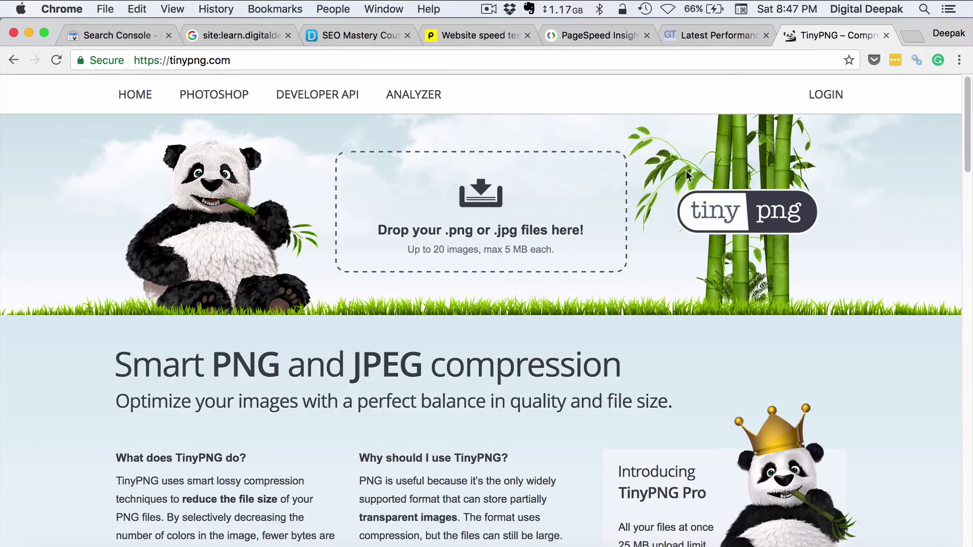